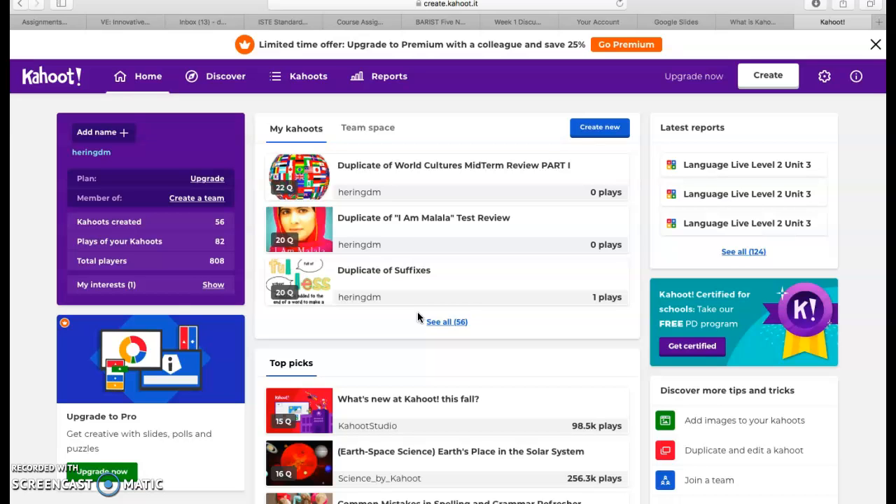
# Examine the collections of ready-made kahoots offered on the Discover page, such as Thanksgiving, Made by Teachers, English (ELA), Math and Science
pyautogui.click(467, 233)
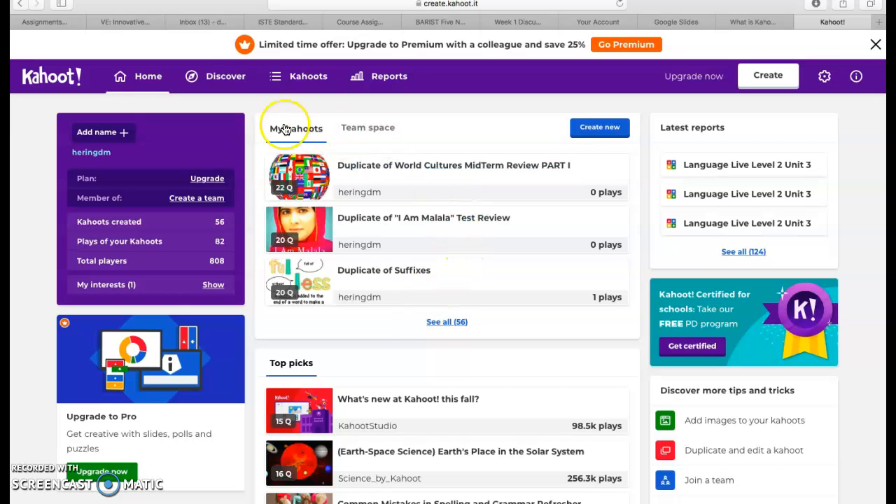
pyautogui.click(234, 82)
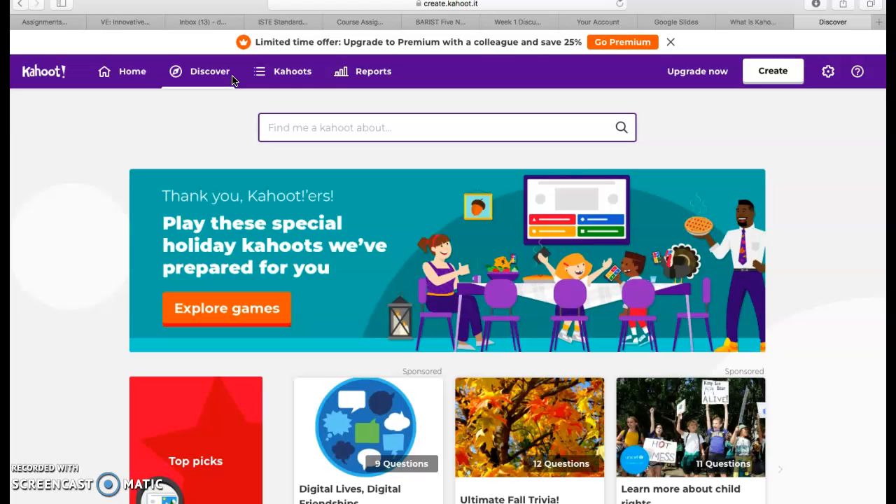
pyautogui.scroll(-5, 225, 156)
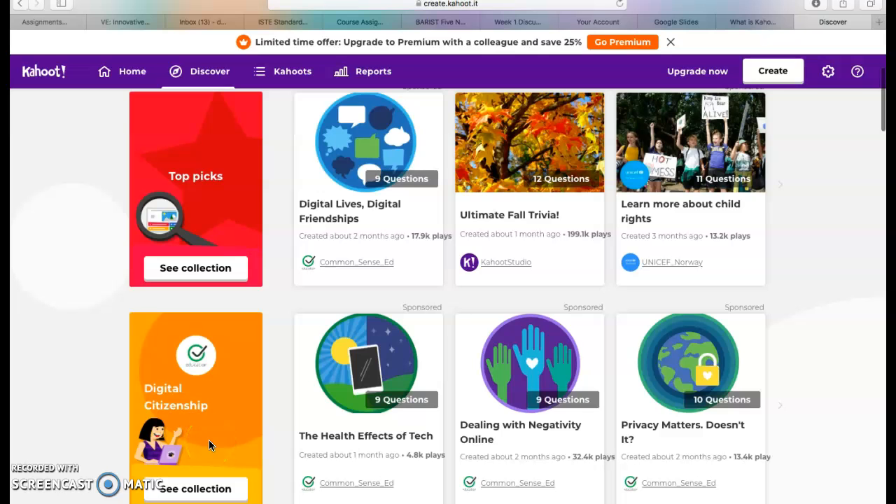
pyautogui.scroll(-8, 208, 446)
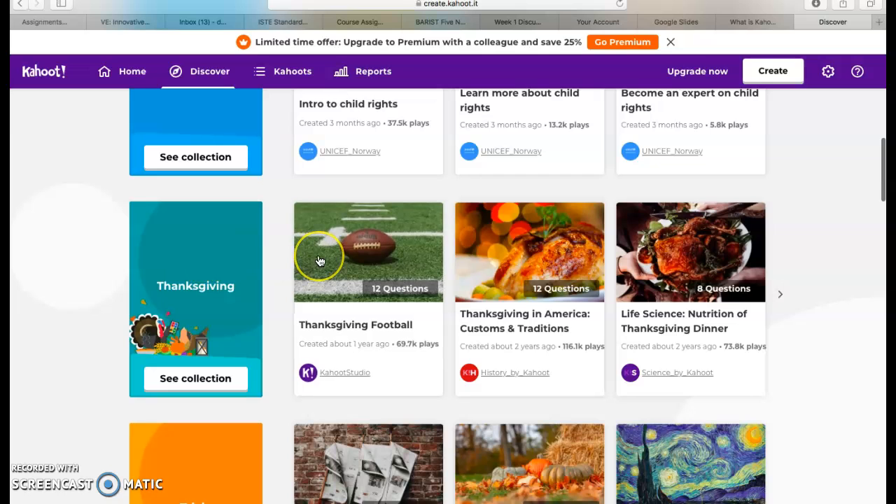
pyautogui.scroll(-8, 319, 261)
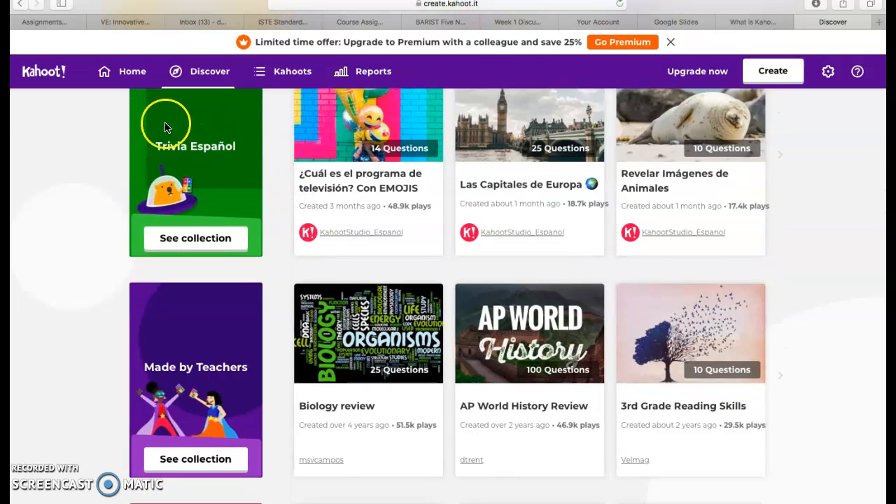
pyautogui.scroll(-8, 203, 342)
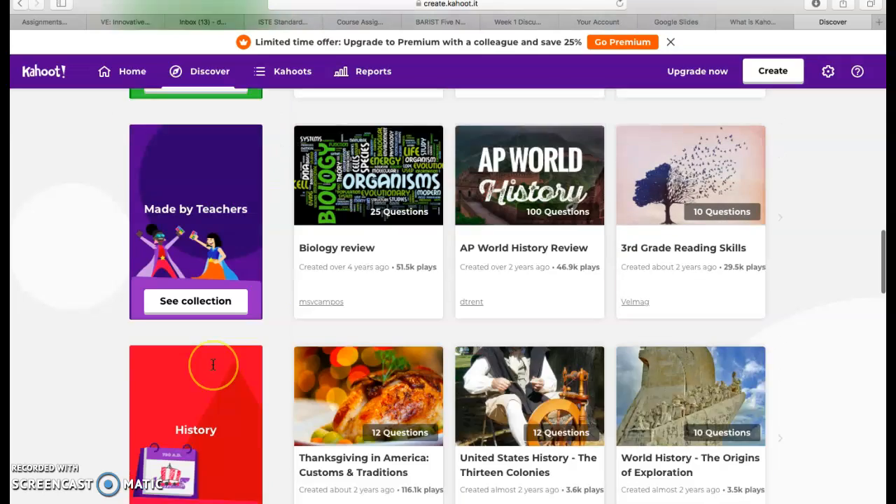
pyautogui.scroll(-7, 224, 450)
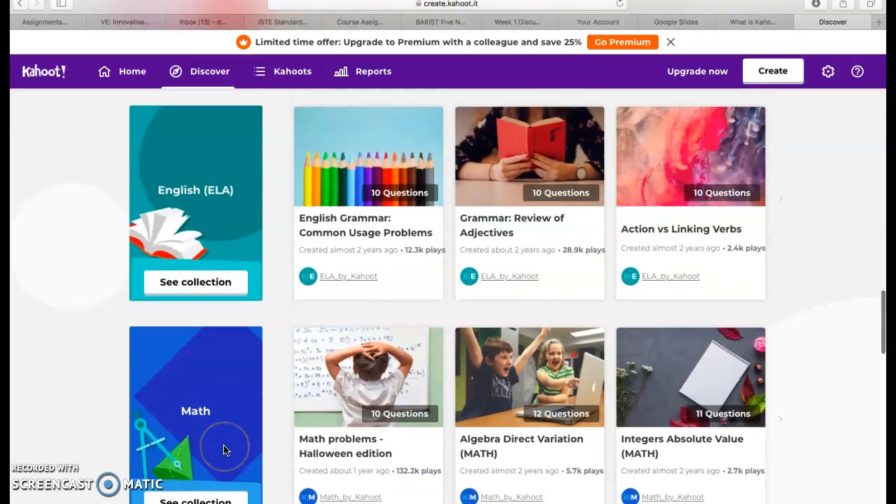
pyautogui.scroll(-3, 224, 450)
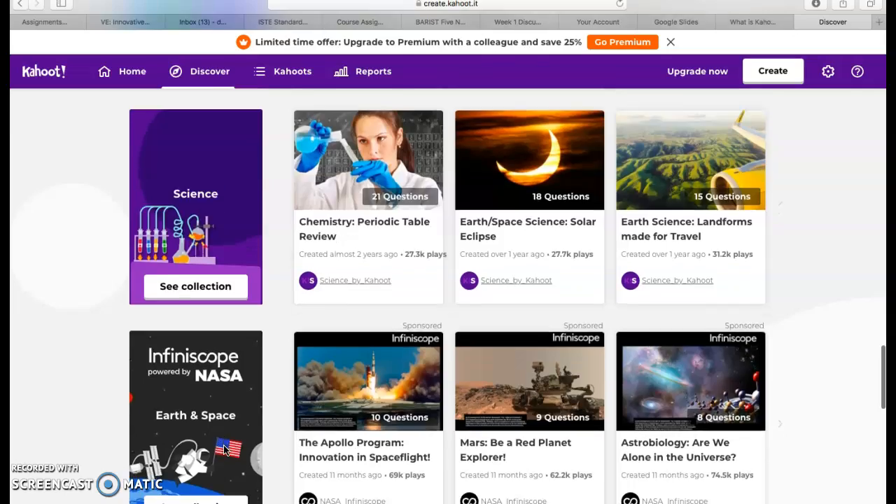
pyautogui.scroll(20, 223, 450)
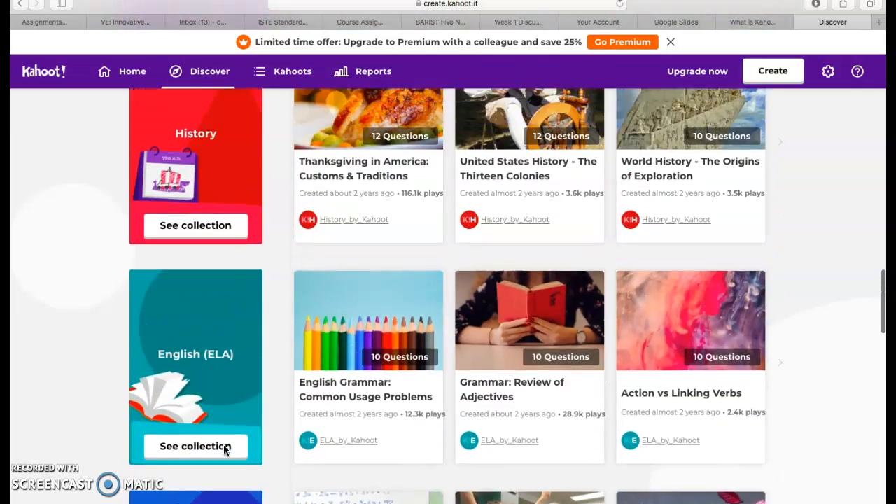
pyautogui.scroll(10, 223, 450)
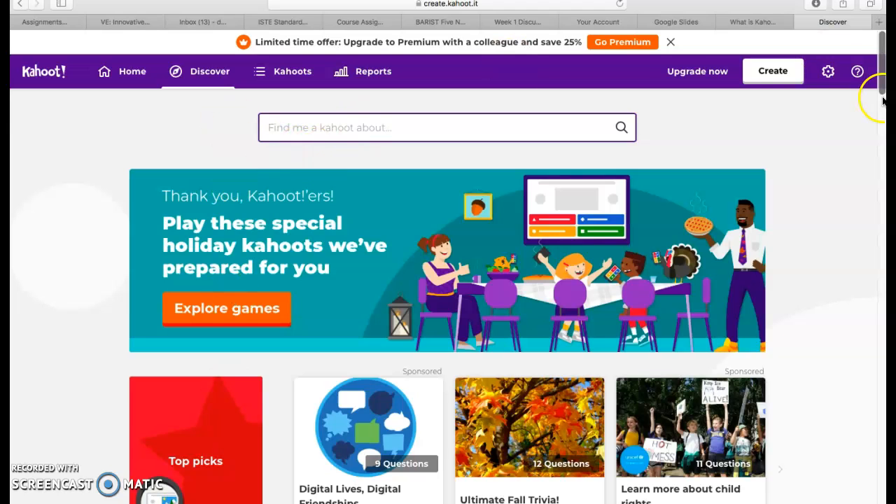
# Return to the home page and create a new blank kahoot without a template
pyautogui.click(135, 89)
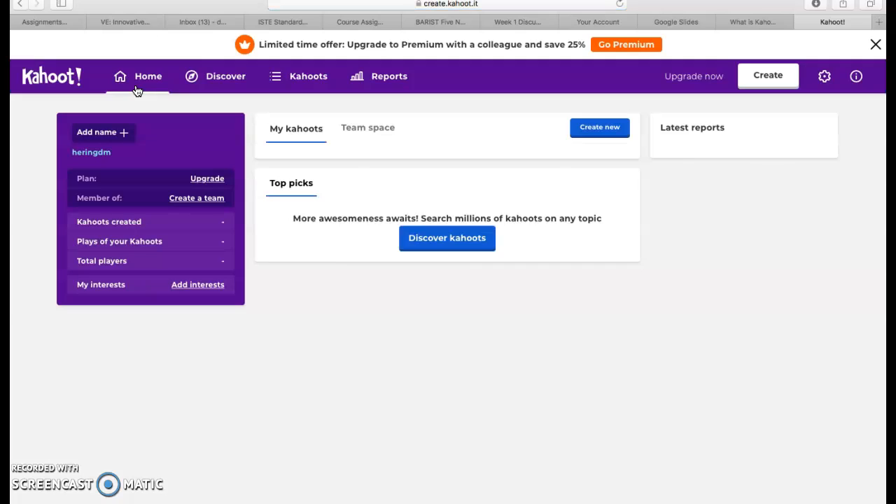
pyautogui.click(774, 79)
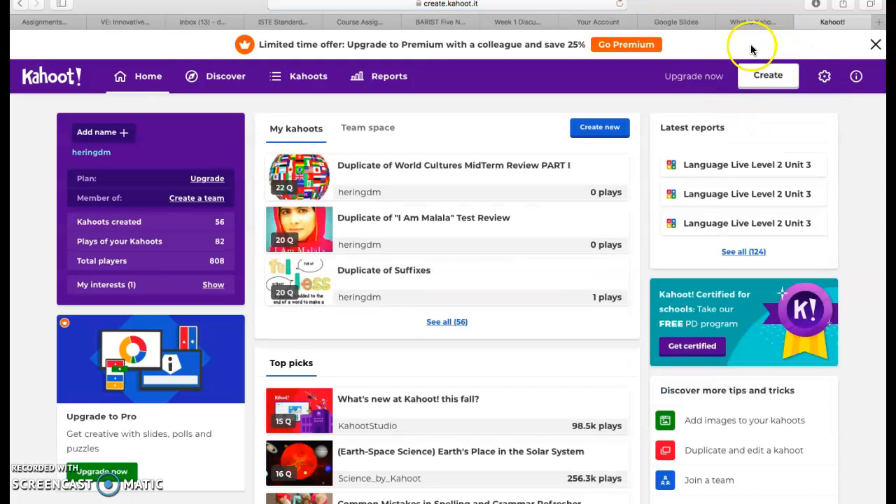
pyautogui.click(764, 85)
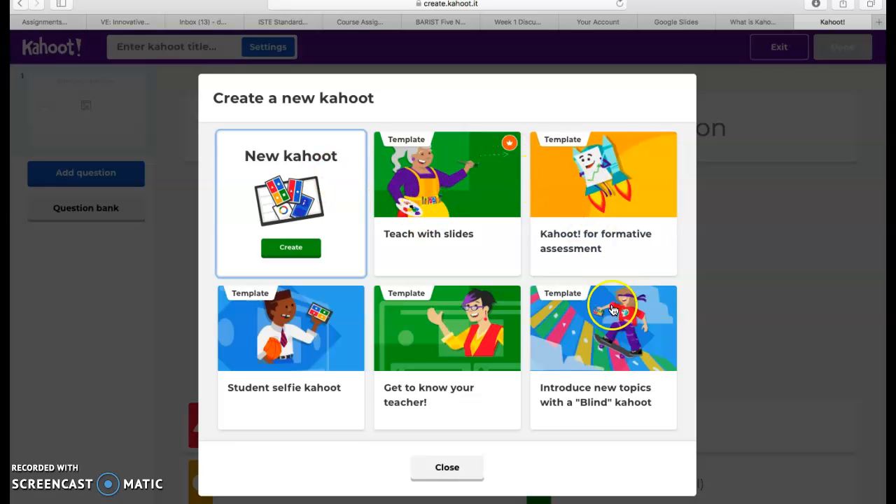
pyautogui.click(337, 210)
# Enter "What stations are not included in Read 180?" as the text of the first question
pyautogui.click(366, 134)
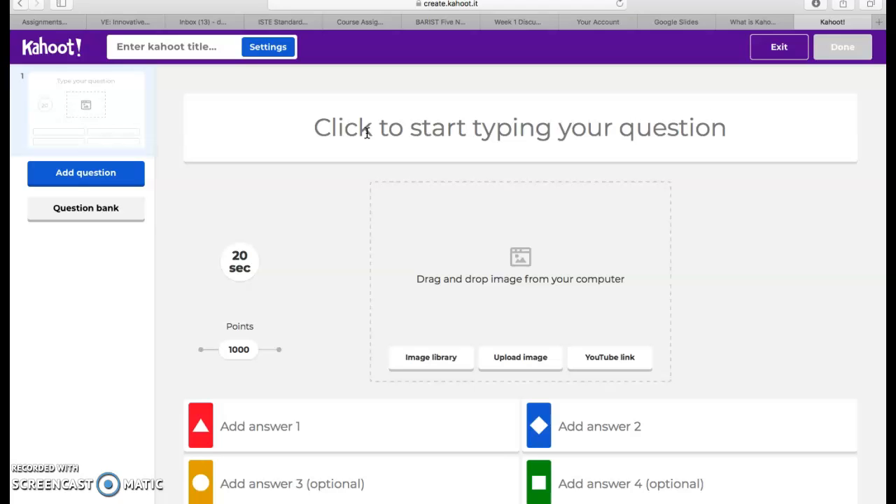
pyautogui.click(367, 133)
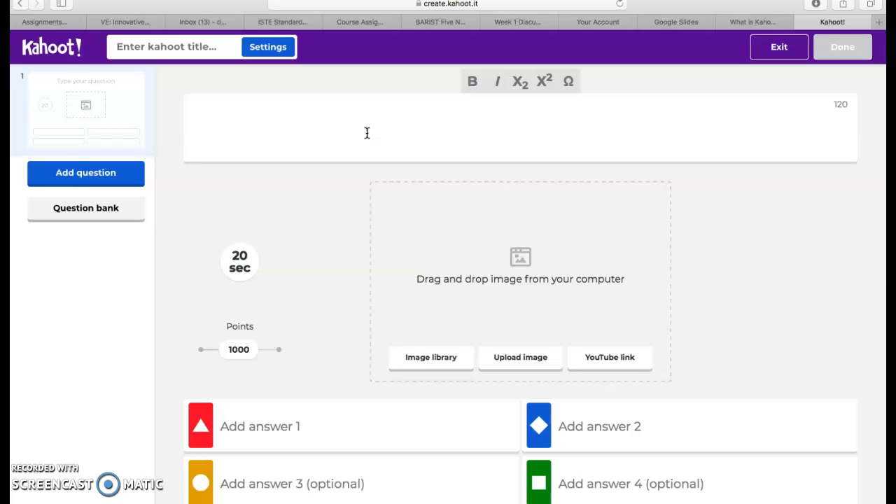
pyautogui.write('What stations')
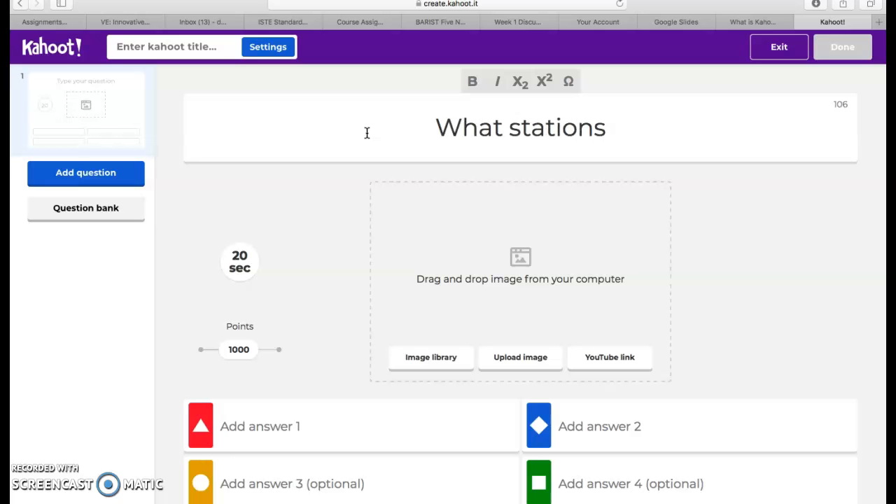
pyautogui.write(' are not ')
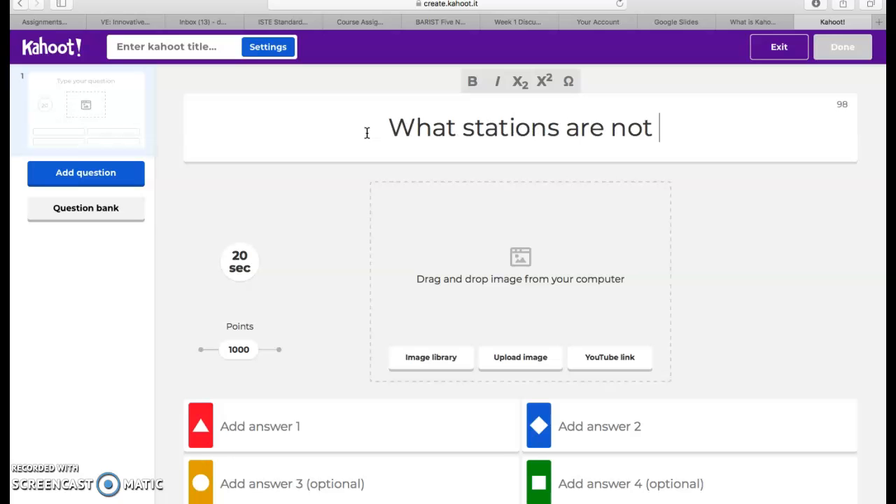
pyautogui.write('included in Read')
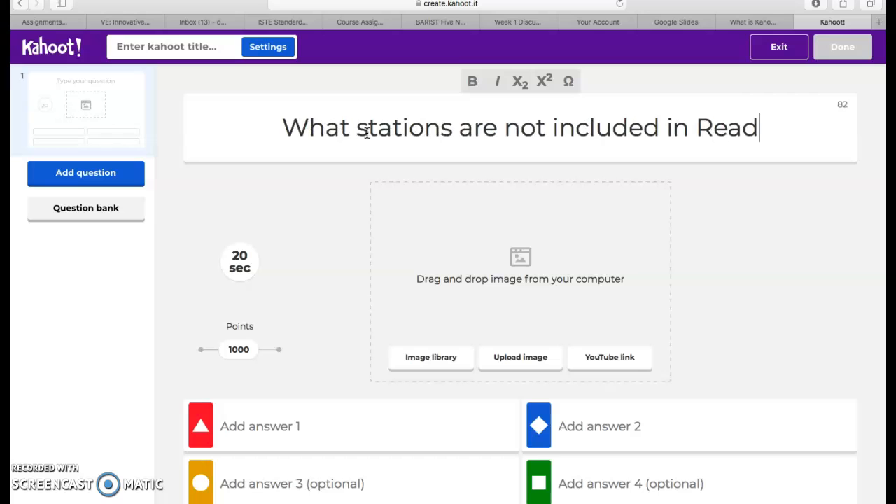
pyautogui.write(' 180?')
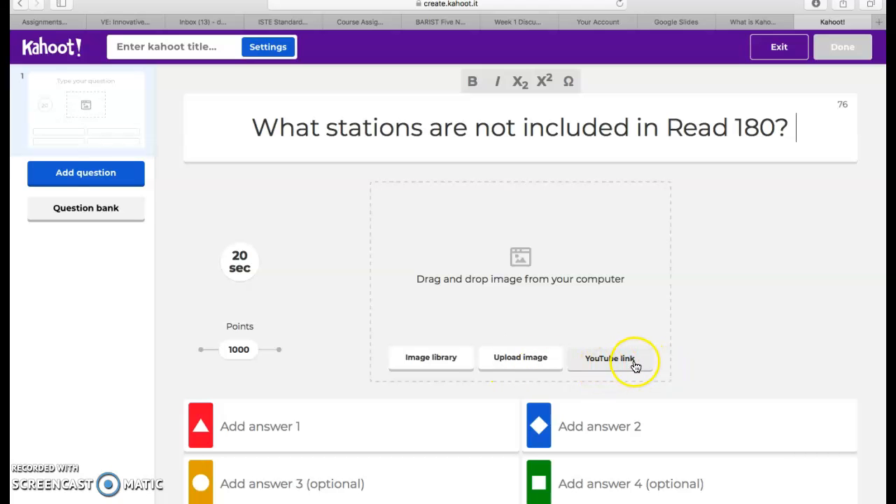
pyautogui.click(434, 362)
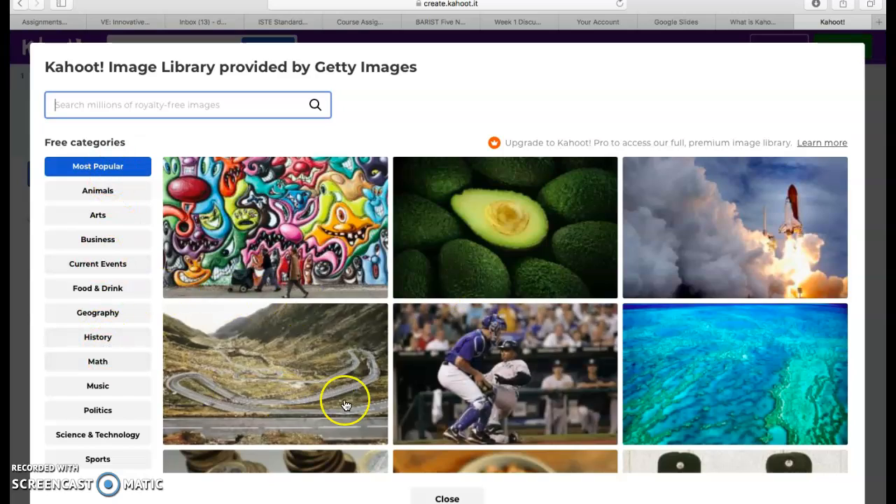
pyautogui.scroll(-15, 345, 405)
pyautogui.scroll(5, 342, 406)
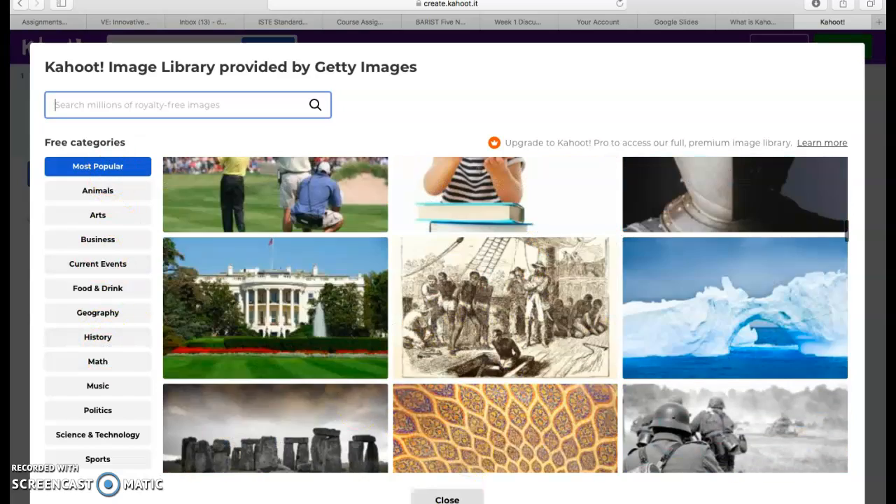
pyautogui.click(448, 496)
# Upload the "blended learning model" PNG from the Downloads folder as the question's image
pyautogui.click(532, 357)
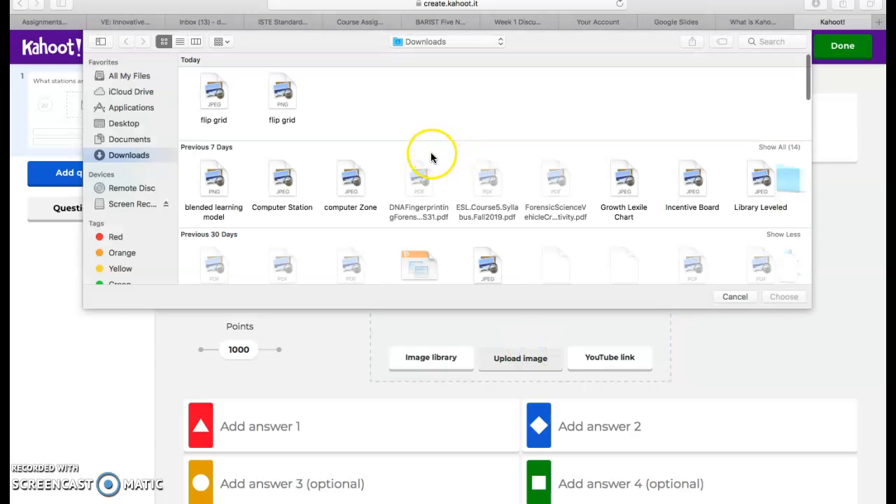
pyautogui.click(231, 173)
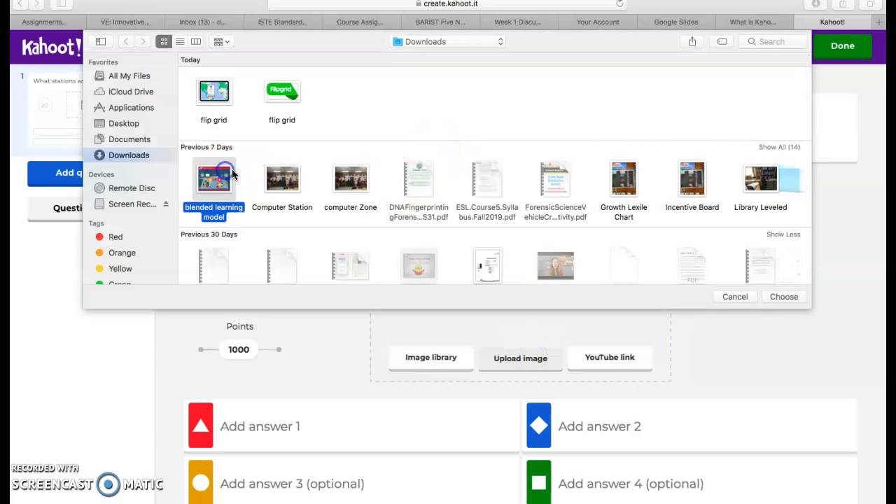
pyautogui.click(781, 299)
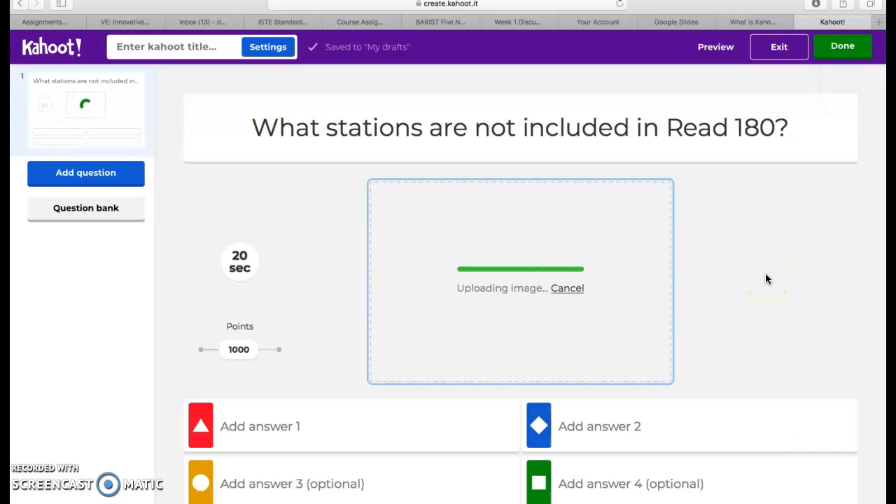
pyautogui.click(707, 310)
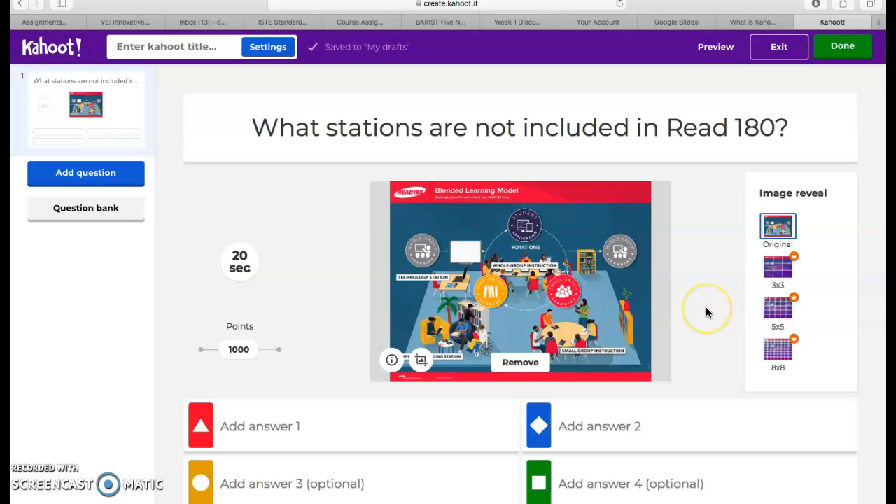
# Fill in answers 1 to 4 with "Small Group", "Independent Reading", "Computer Station" and "Free - Time"
pyautogui.click(327, 427)
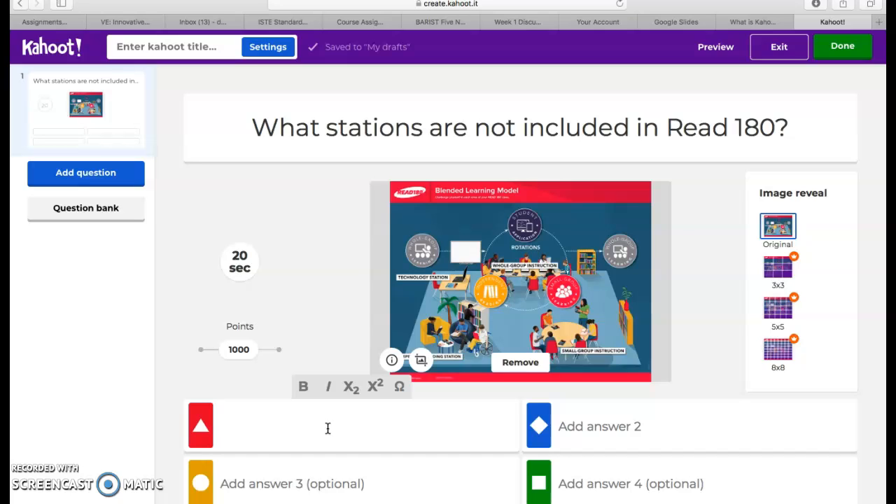
pyautogui.click(330, 420)
pyautogui.write('Small Group')
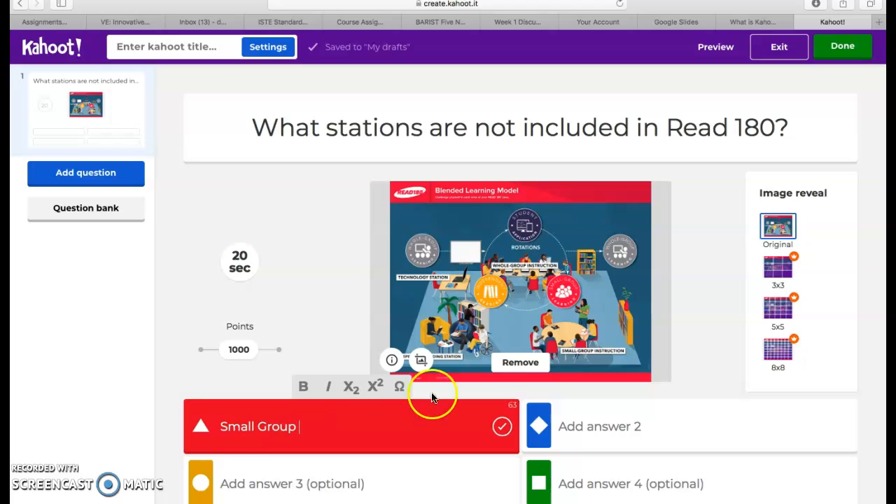
pyautogui.click(623, 426)
pyautogui.write('Independent Reading')
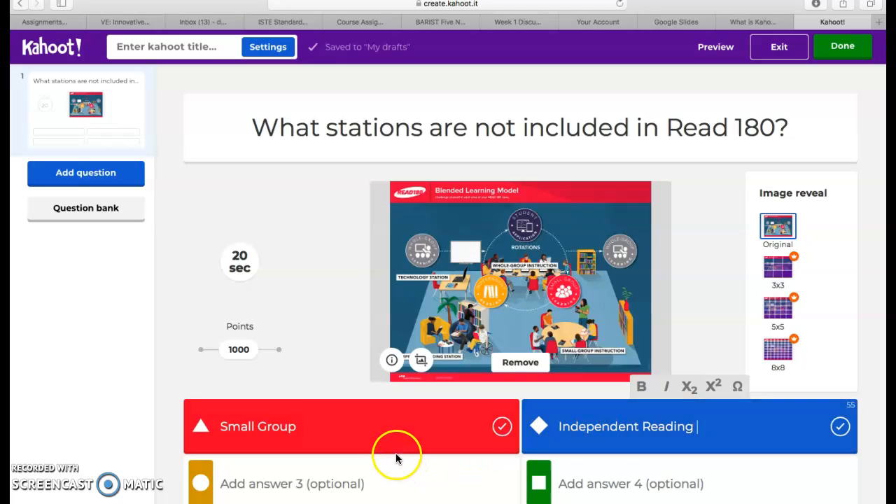
pyautogui.click(360, 483)
pyautogui.write('Computer Station')
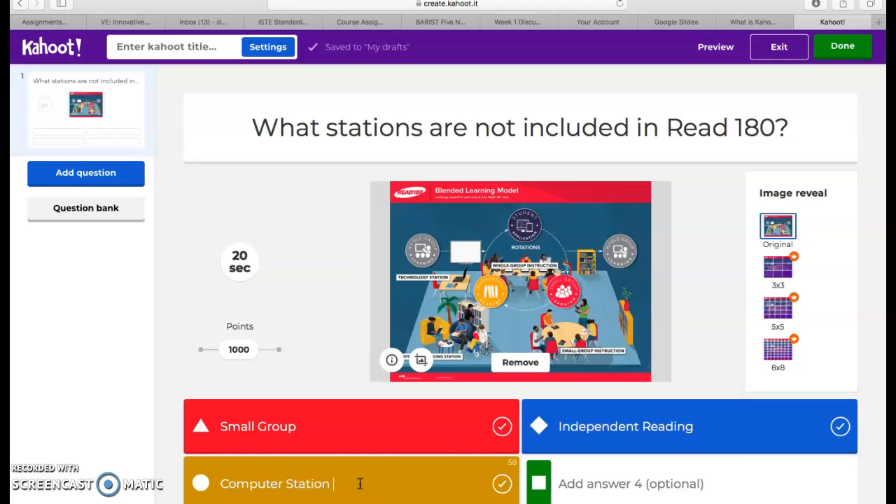
pyautogui.click(637, 483)
pyautogui.write('Fr')
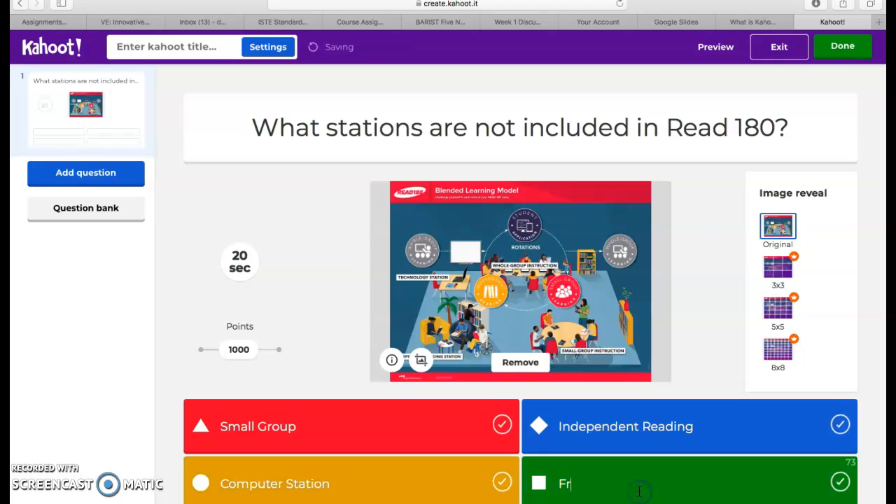
pyautogui.write('ee - Time')
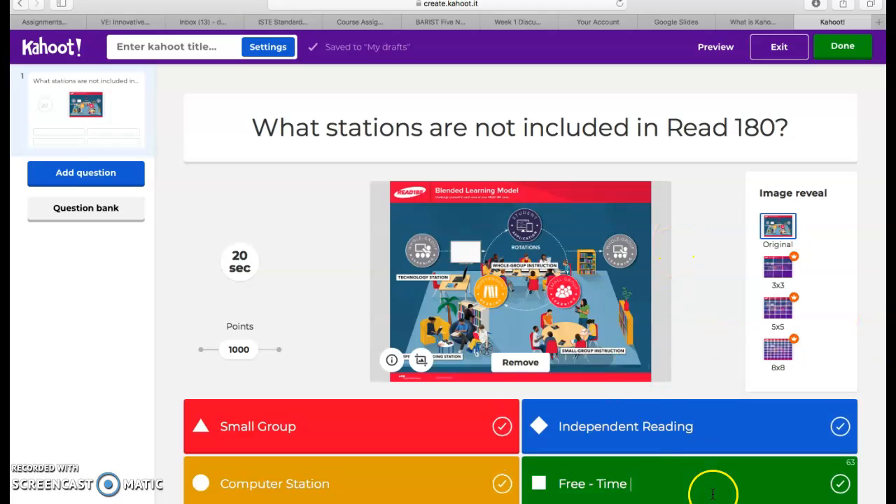
# Mark "Free - Time" as the correct answer and finish editing the kahoot, opening its title and description form
pyautogui.click(843, 47)
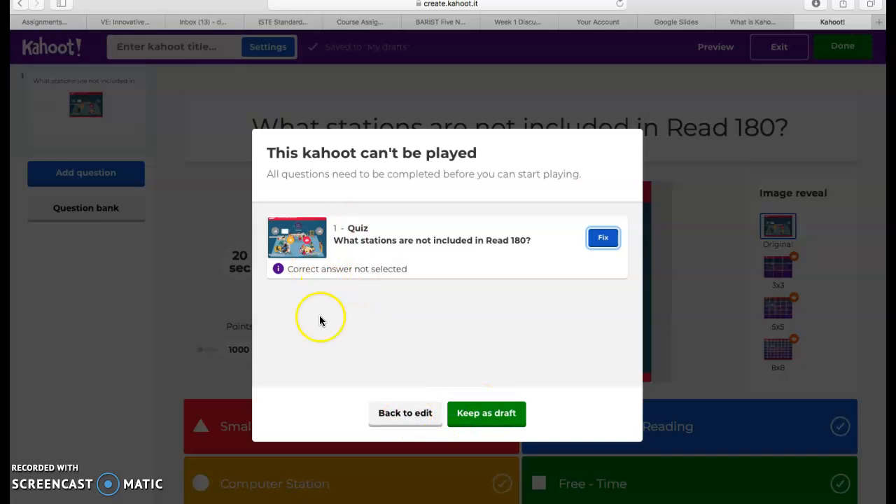
pyautogui.click(406, 415)
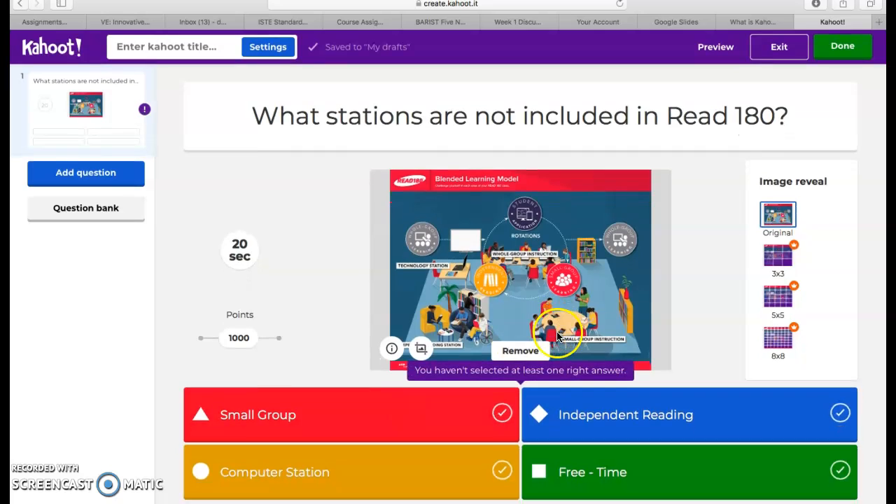
pyautogui.click(840, 483)
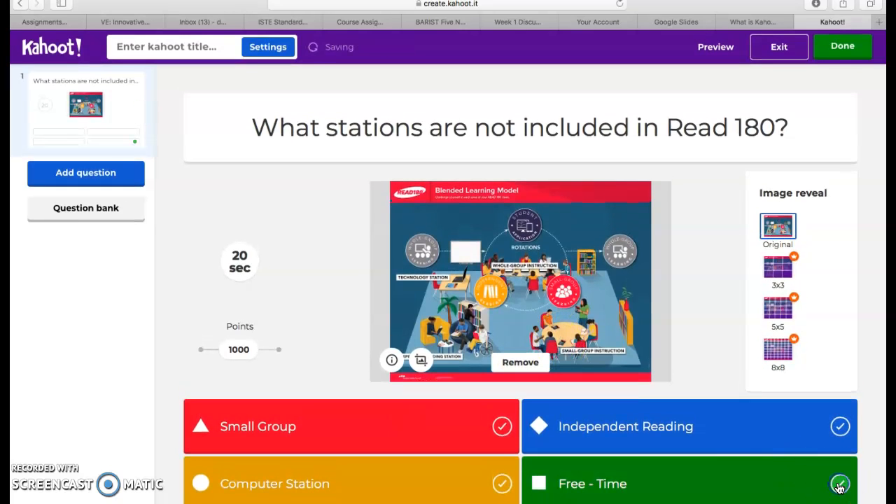
pyautogui.click(840, 48)
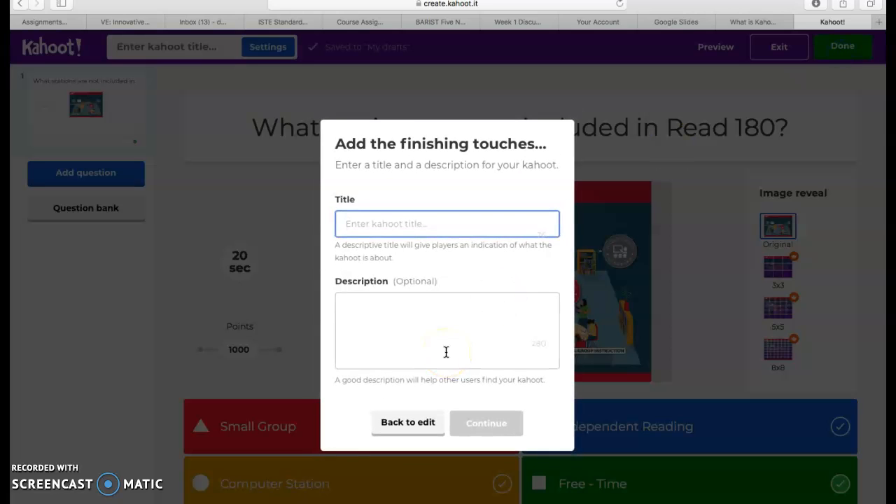
# Title the kahoot "Read 180 Classroom", leave the description empty and continue past the finishing touches
pyautogui.write('Read 180 Classroom')
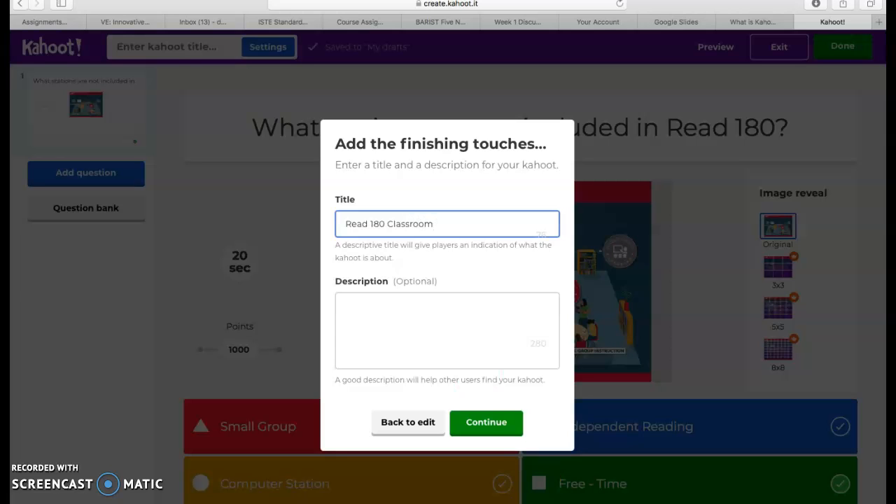
pyautogui.click(518, 424)
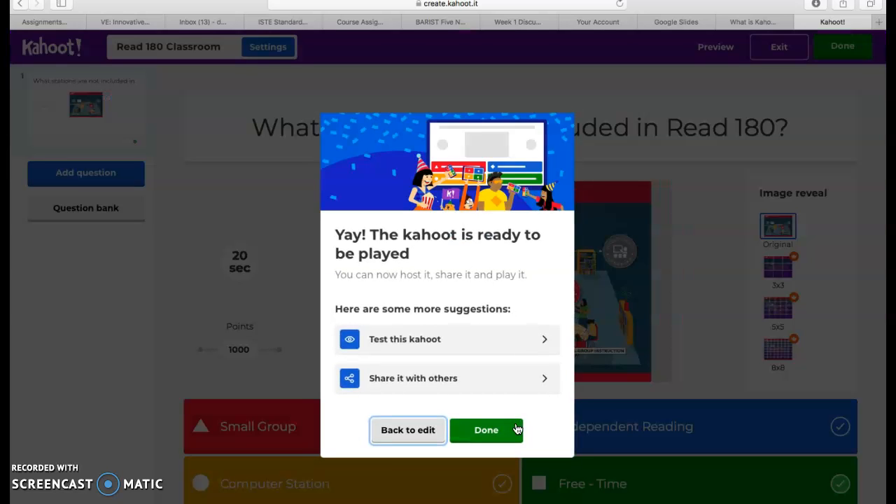
# Test the kahoot in the live game simulation by hosting it in Classic player-vs-player mode, and close the simulation
pyautogui.click(460, 345)
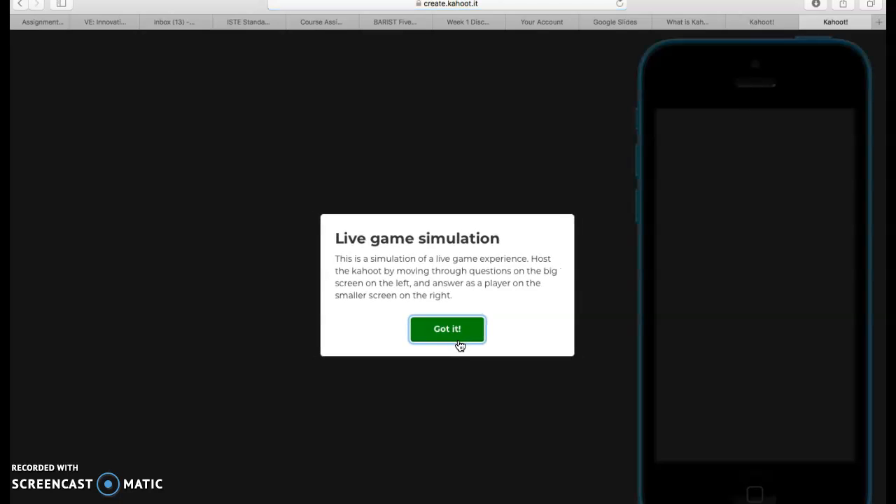
pyautogui.click(456, 335)
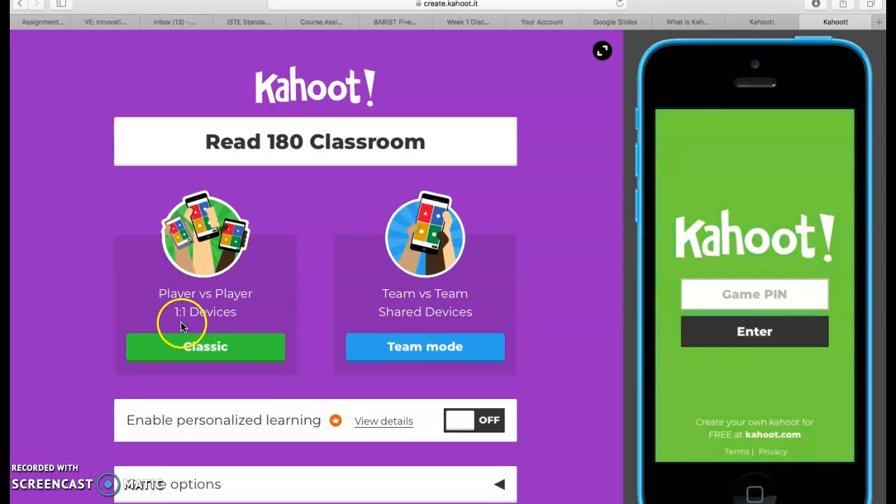
pyautogui.click(213, 354)
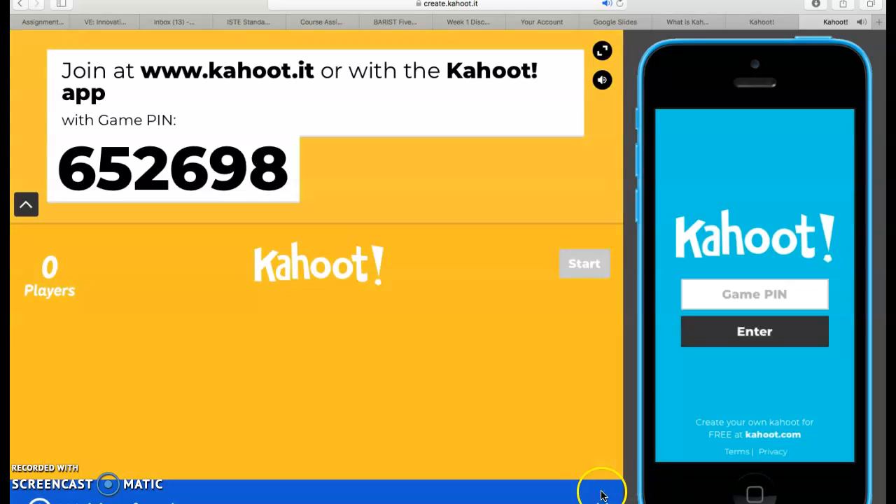
pyautogui.click(806, 23)
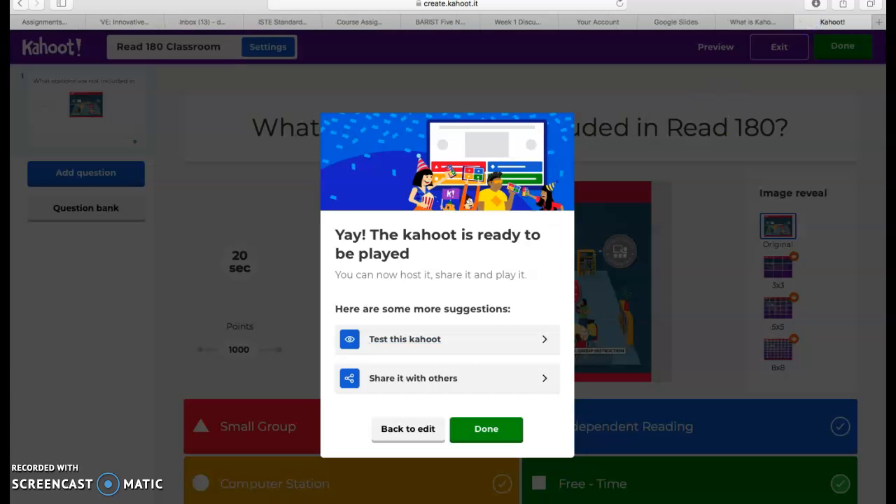
# Finish the completed kahoot and close the My Kahoots page
pyautogui.click(486, 432)
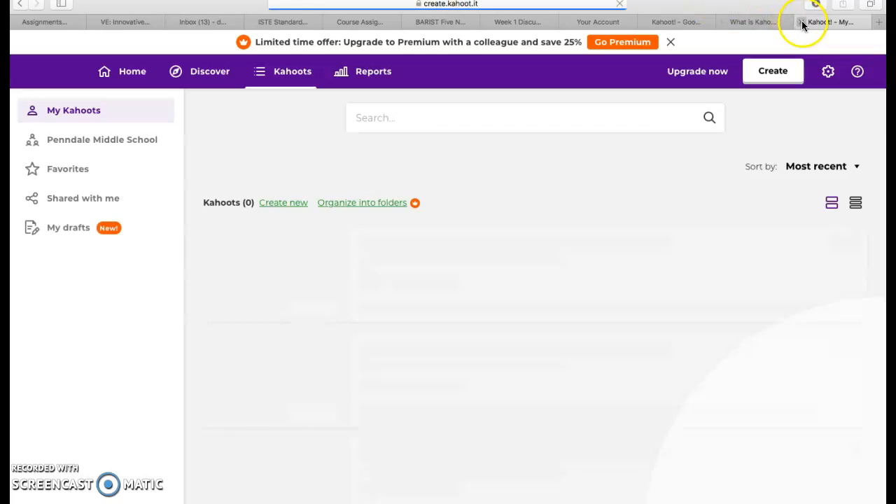
pyautogui.click(802, 23)
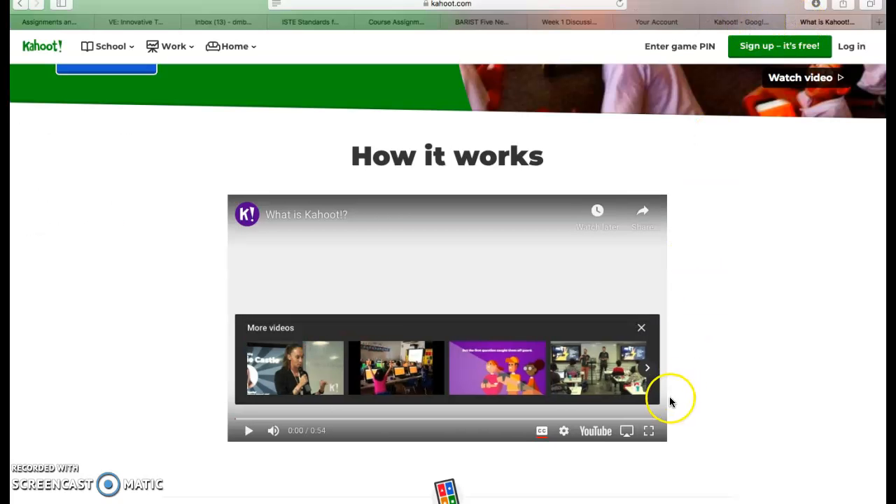
# Play the "What is Kahoot!?" video in full screen, pause it near its end and return to the web page
pyautogui.click(649, 431)
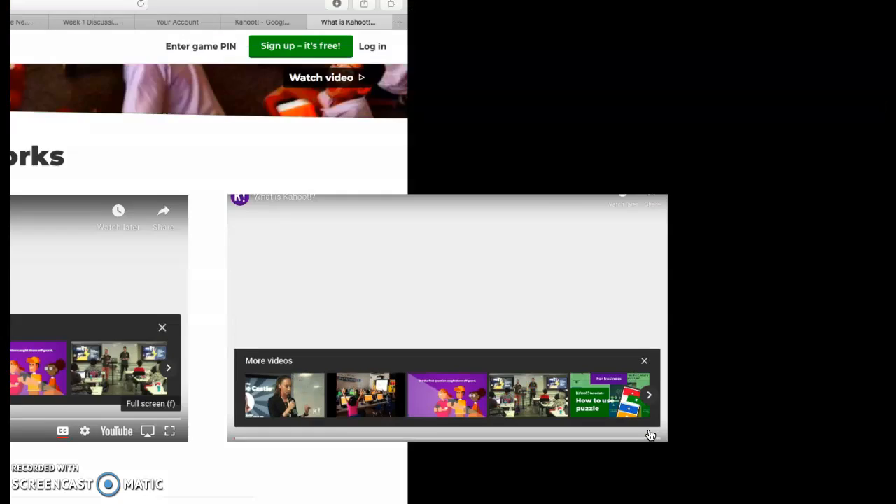
pyautogui.click(53, 499)
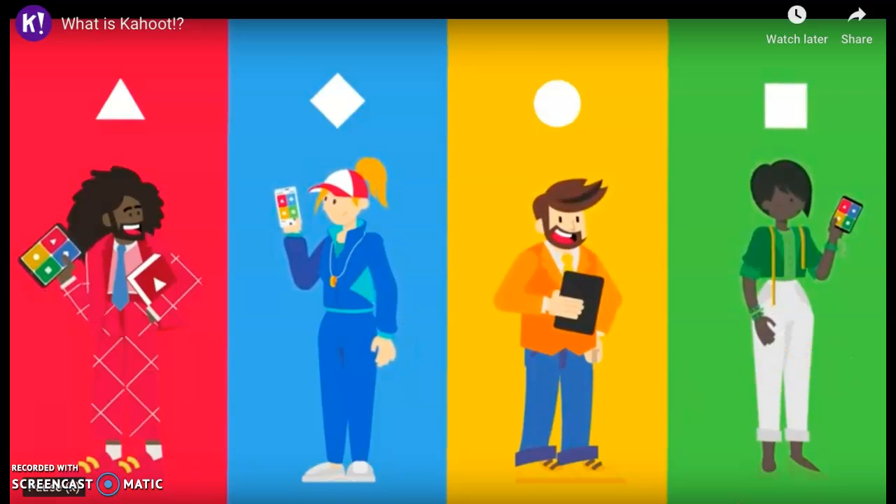
pyautogui.click(41, 501)
pyautogui.press('Escape')
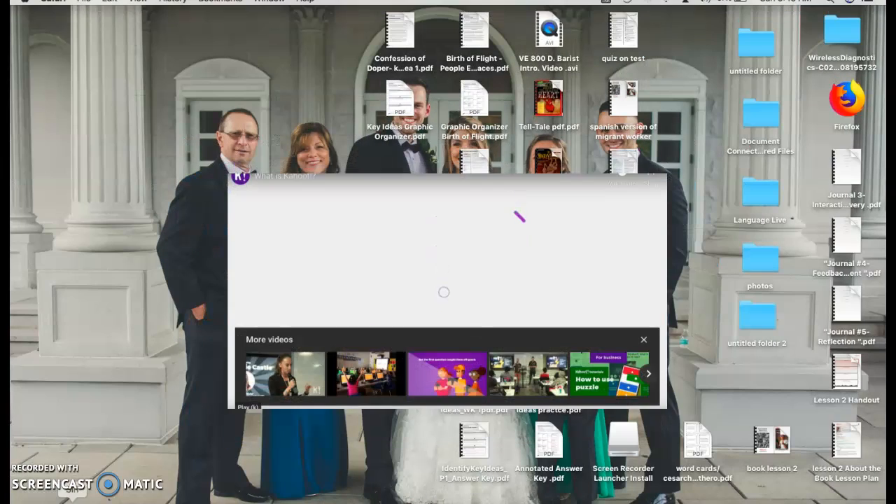
# Switch to the Kahoot! presentation in Google Slides
pyautogui.moveTo(613, 28)
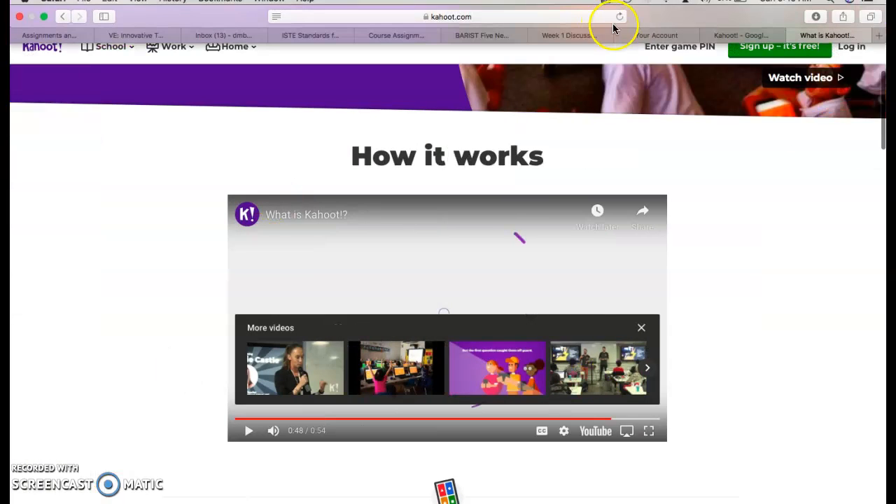
pyautogui.click(677, 37)
pyautogui.click(731, 39)
pyautogui.click(583, 36)
pyautogui.click(730, 36)
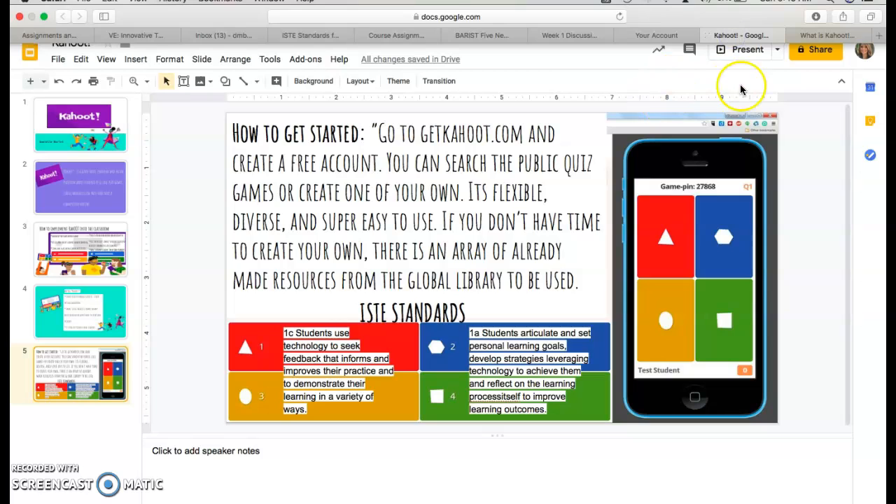